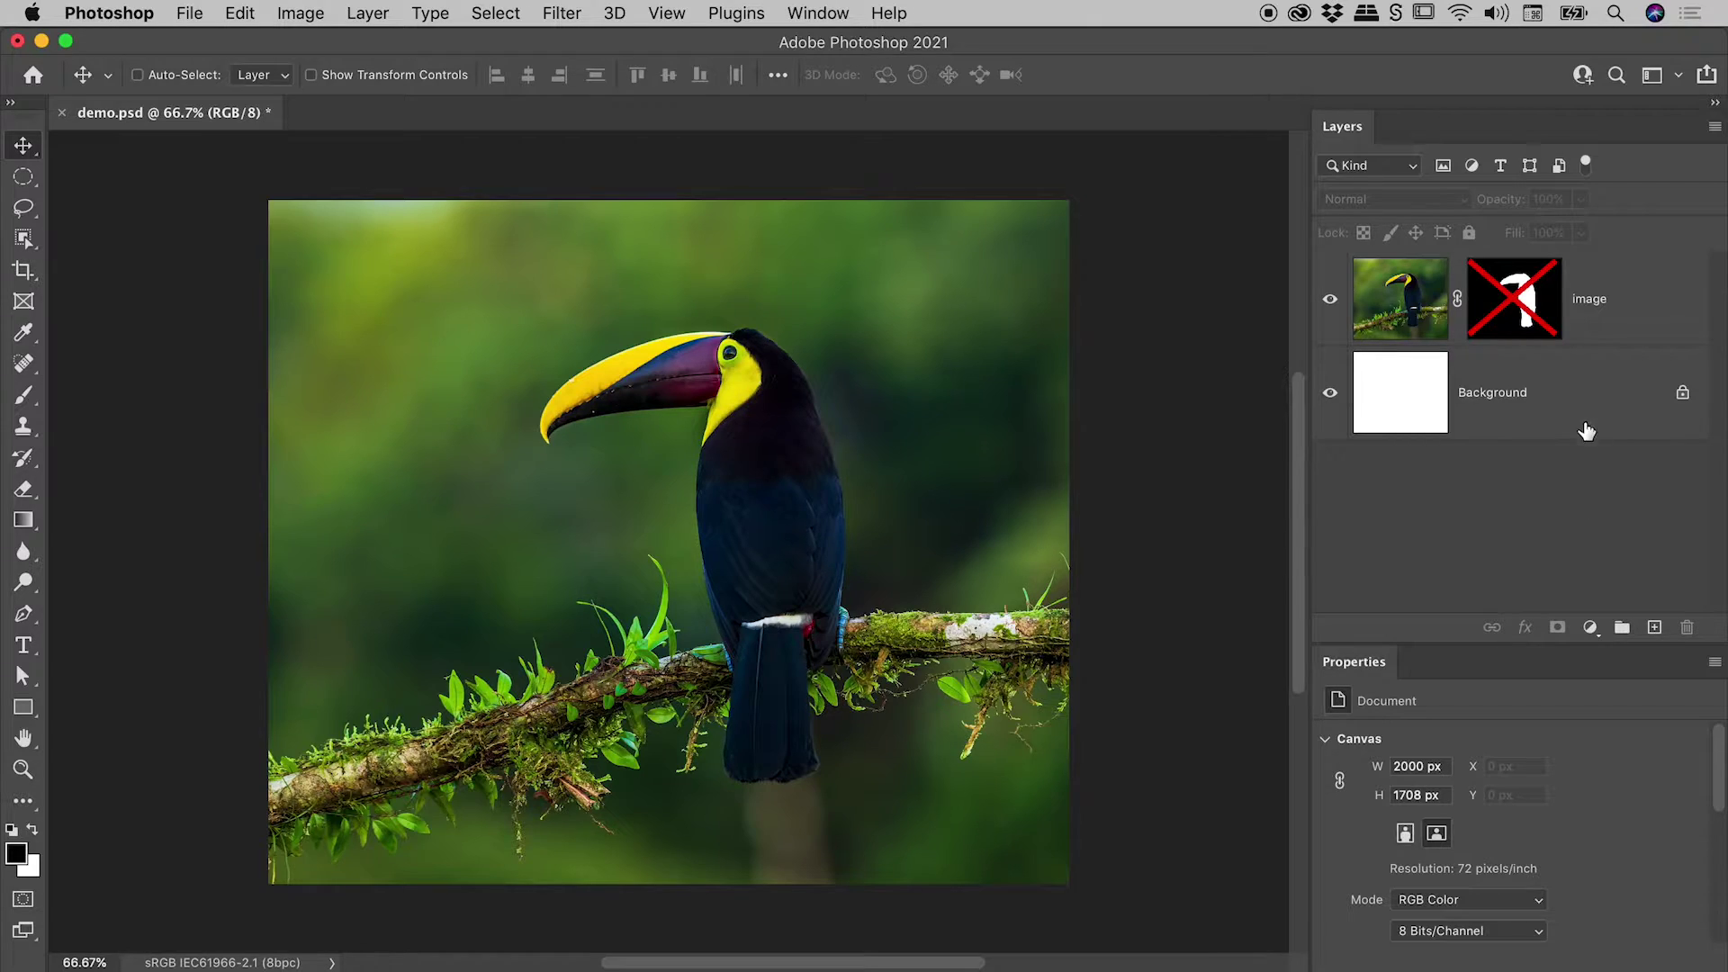
Step: Toggle the toucan layer mask off and back on, leaving the bird isolated on white
{"action": "left_click", "coordinate": [1523, 298], "text": "shift"}
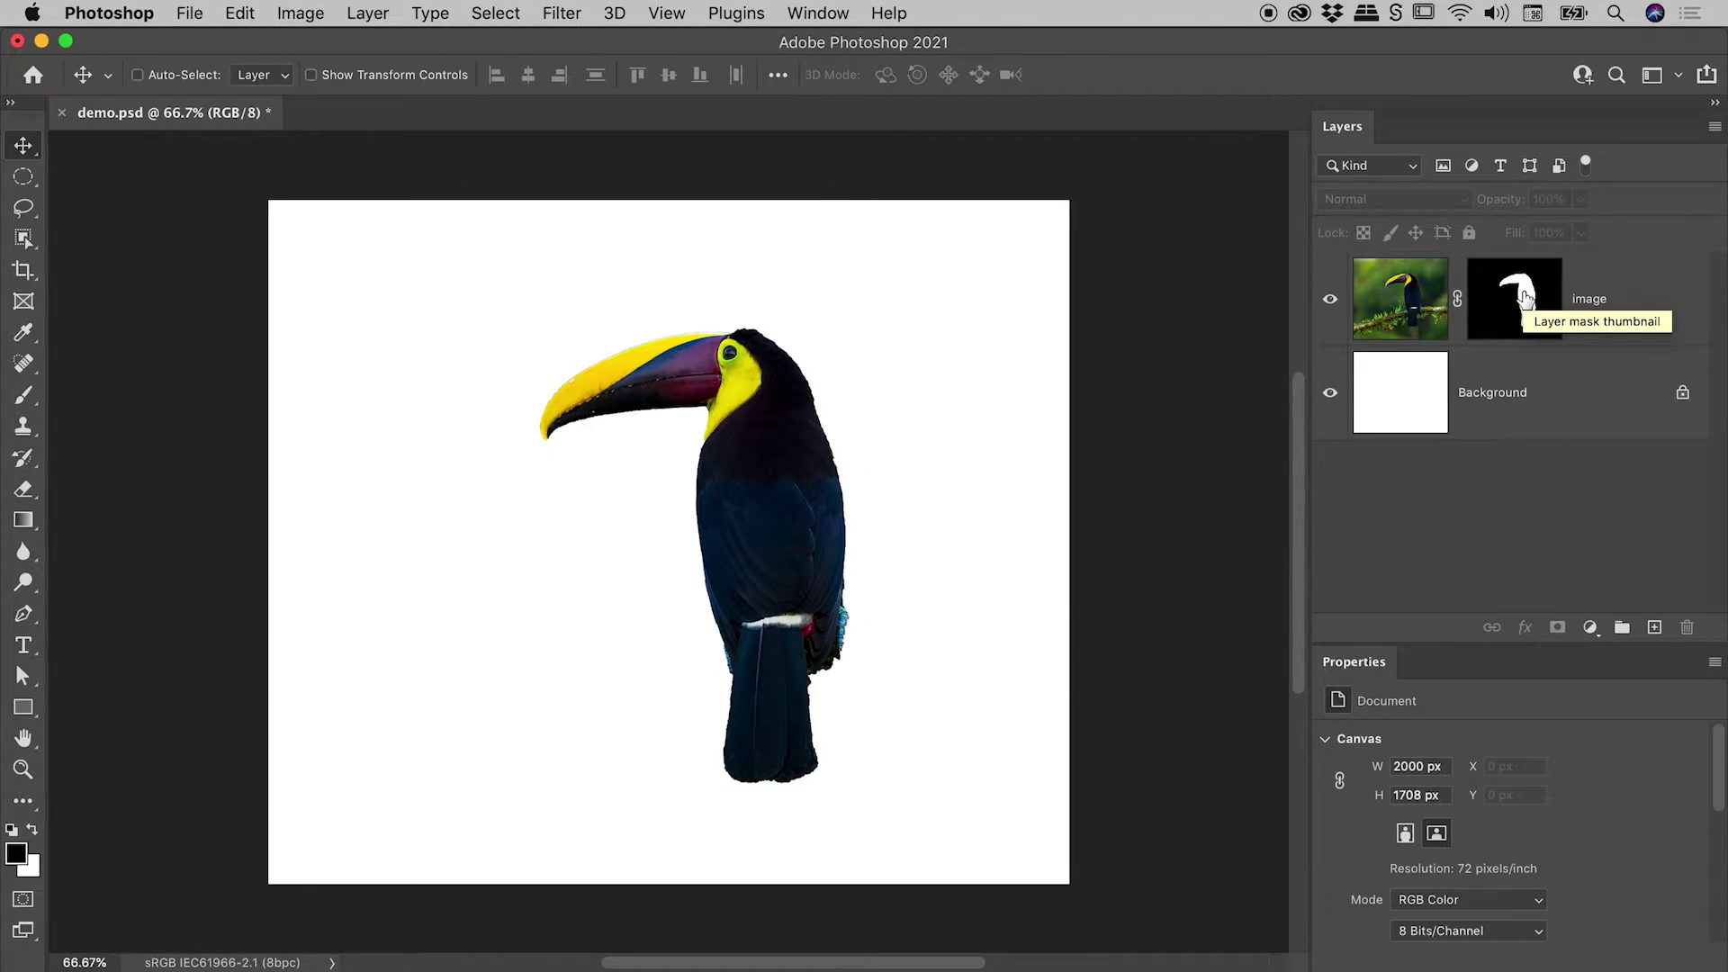
{"action": "left_click", "coordinate": [1524, 299], "text": "shift"}
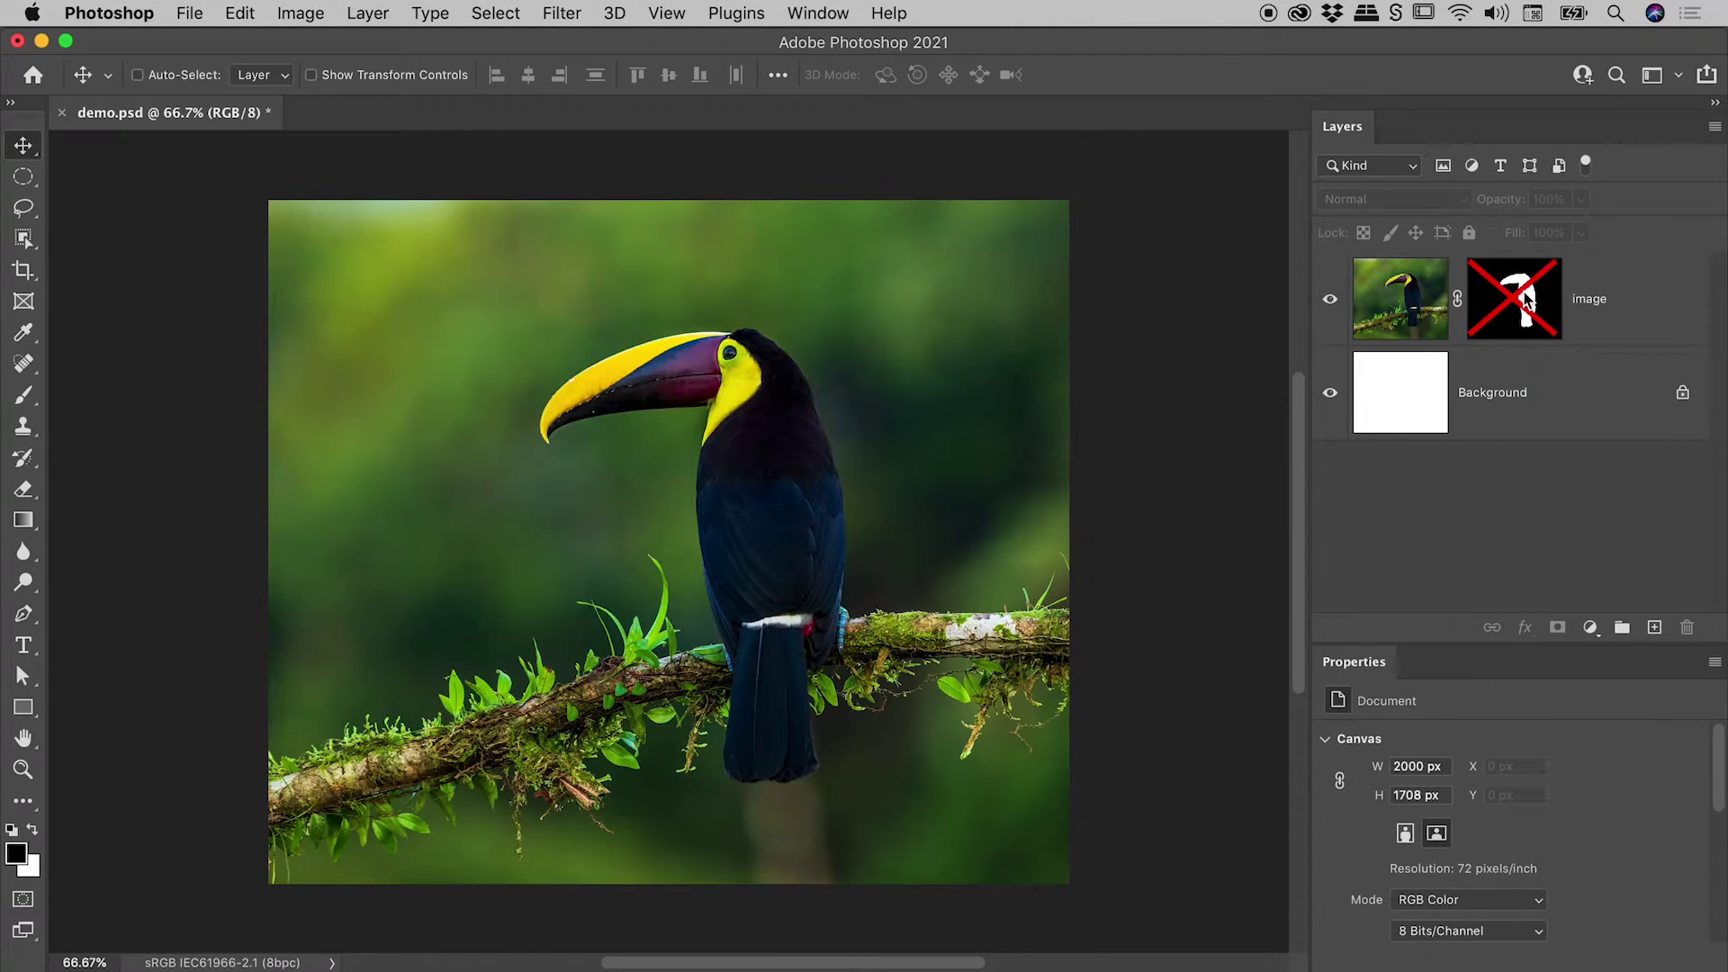
{"action": "left_click", "coordinate": [1524, 299], "text": "shift"}
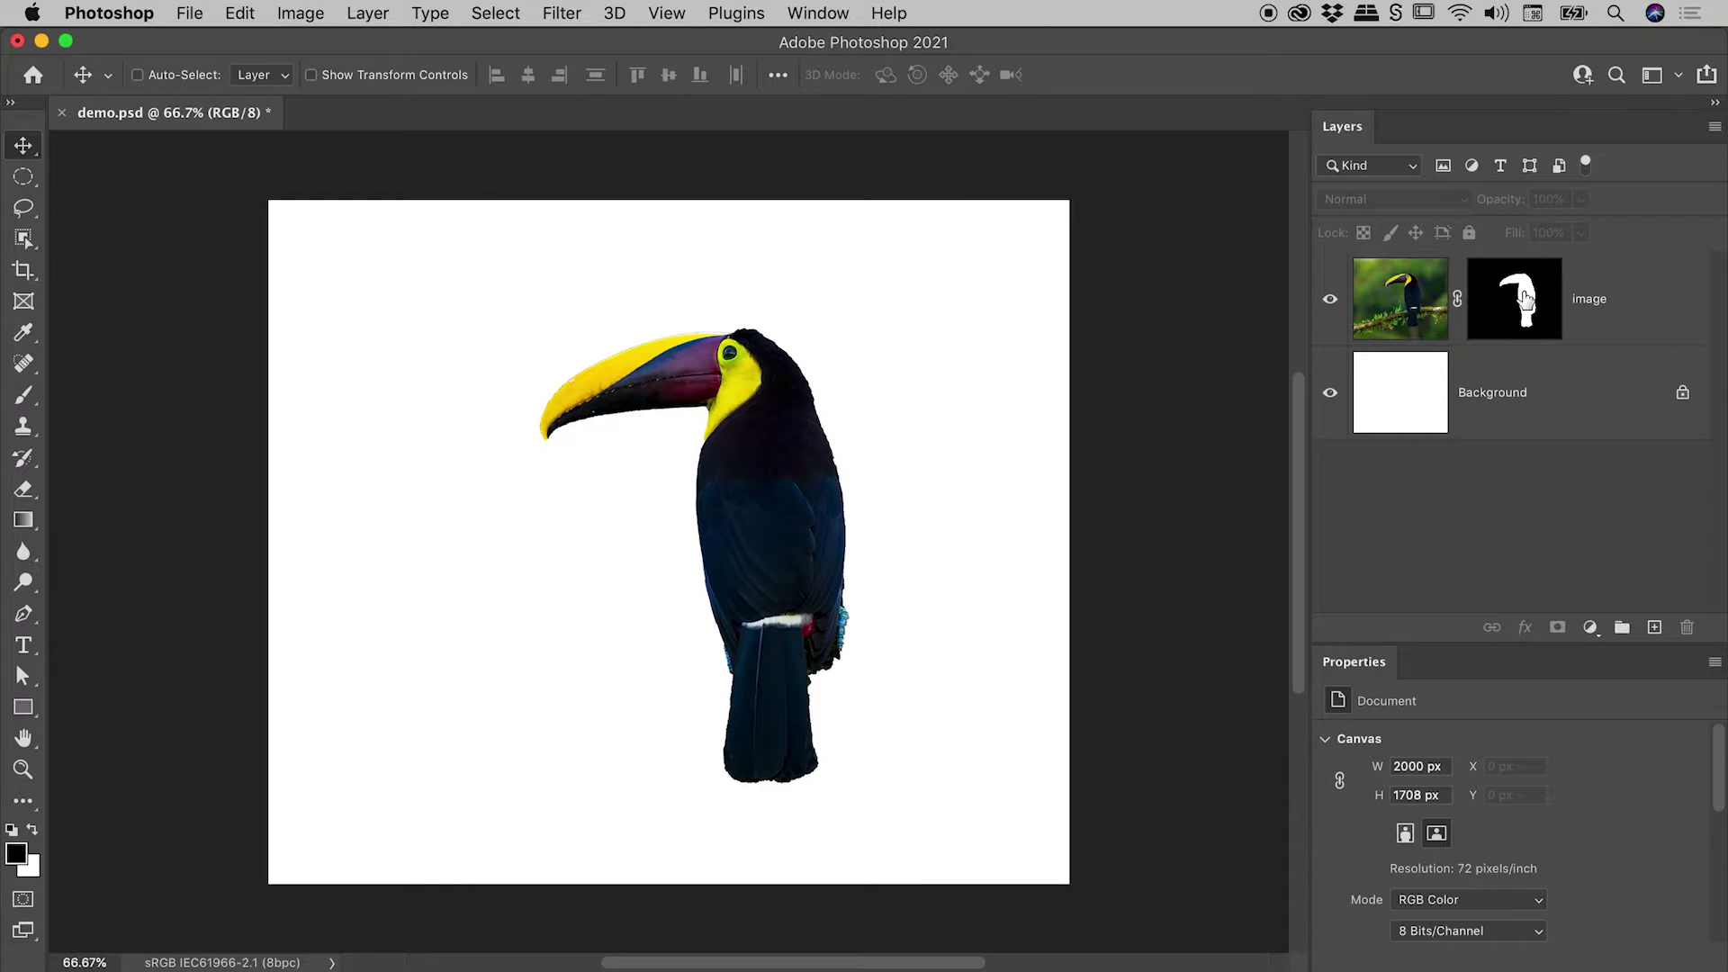
{"action": "mouse_move", "coordinate": [1626, 308]}
{"action": "left_mouse_down"}
{"action": "mouse_move", "coordinate": [1607, 304]}
{"action": "mouse_move", "coordinate": [1653, 627]}
{"action": "left_mouse_up"}
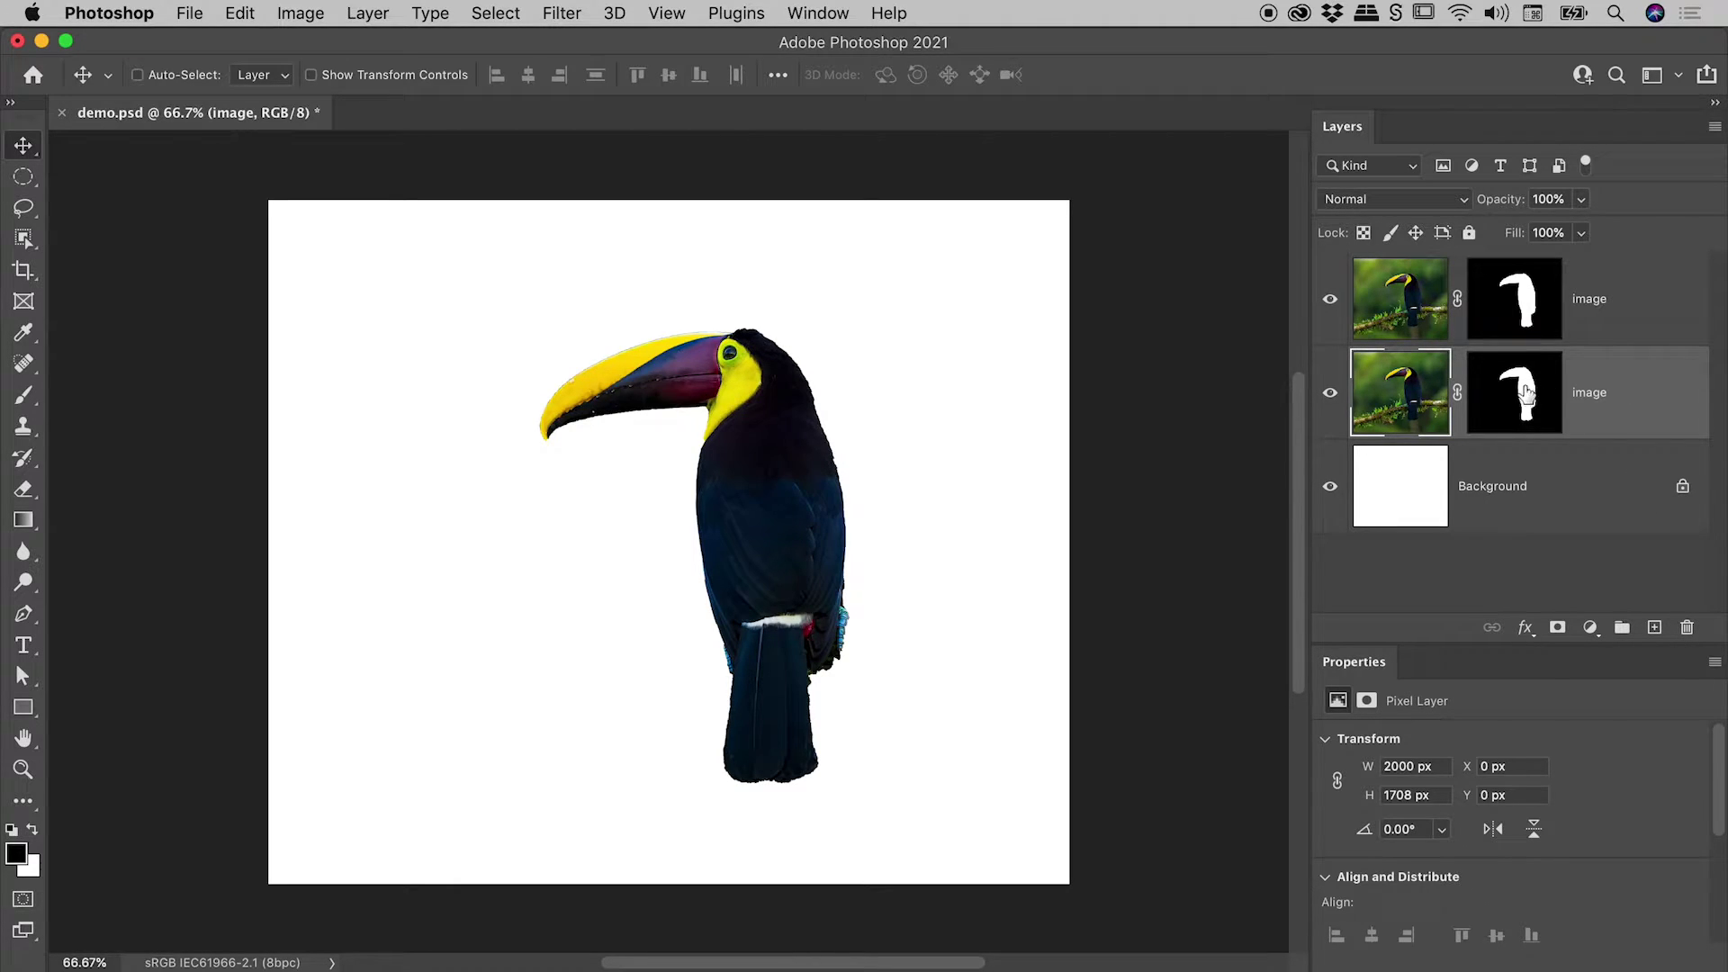
{"action": "left_click_drag", "start_coordinate": [1526, 395], "coordinate": [1685, 627]}
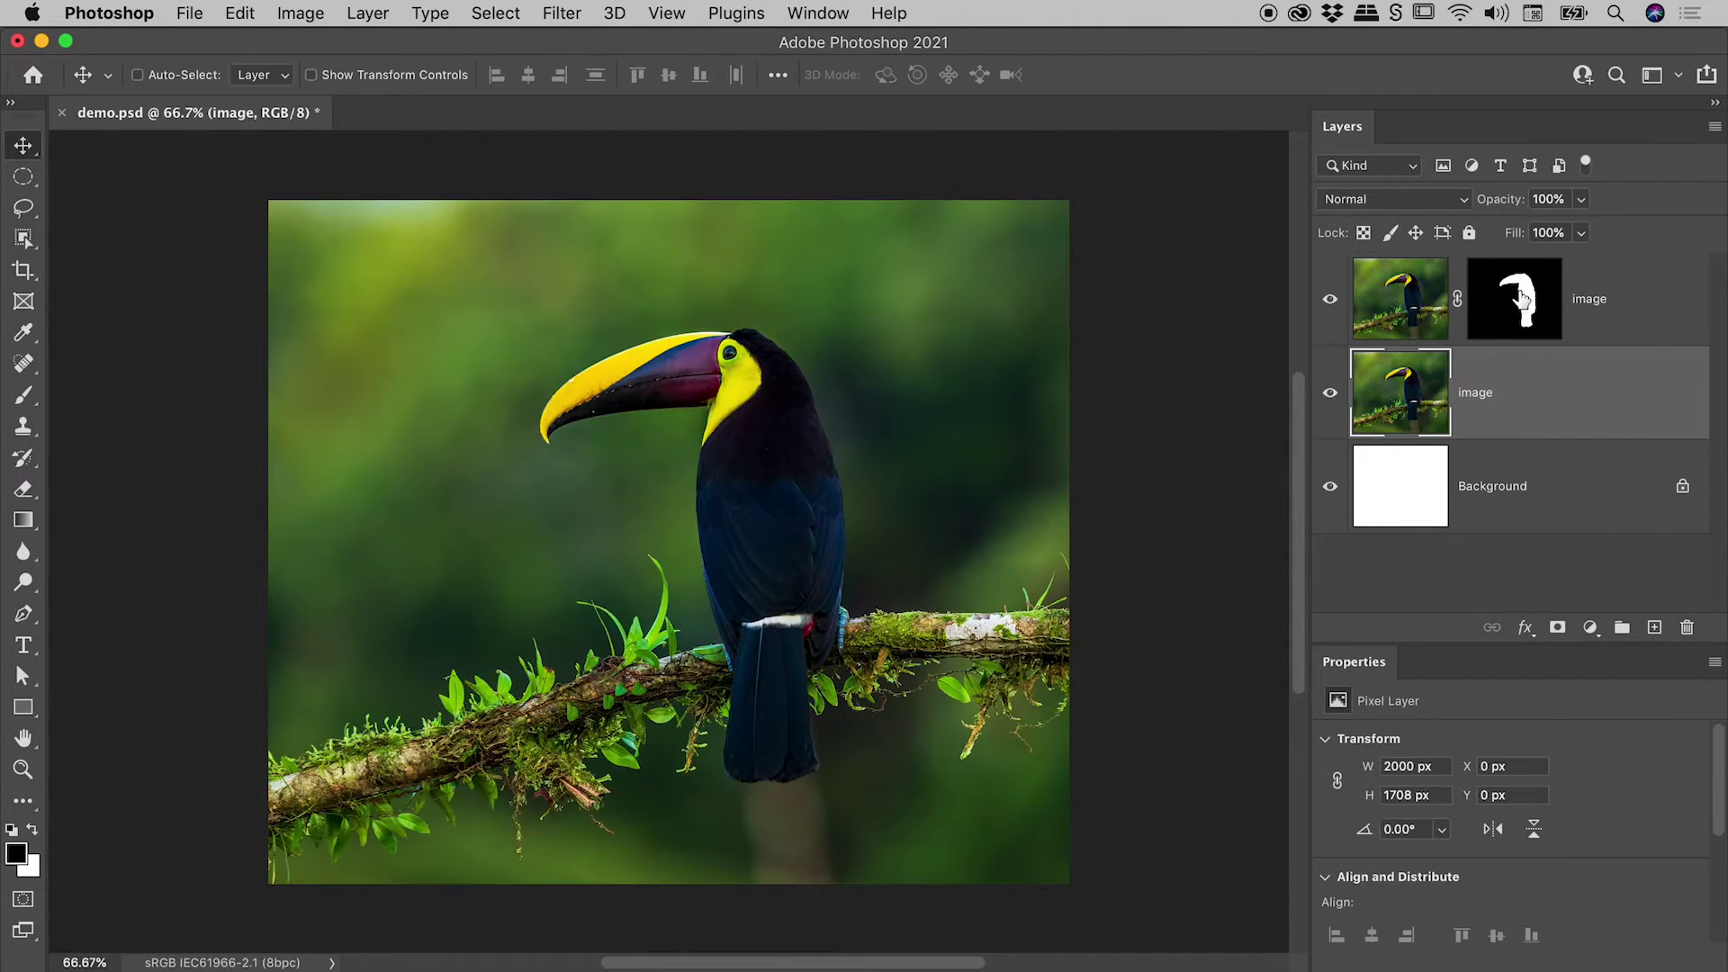
{"action": "left_click_drag", "start_coordinate": [1505, 202], "coordinate": [1434, 202]}
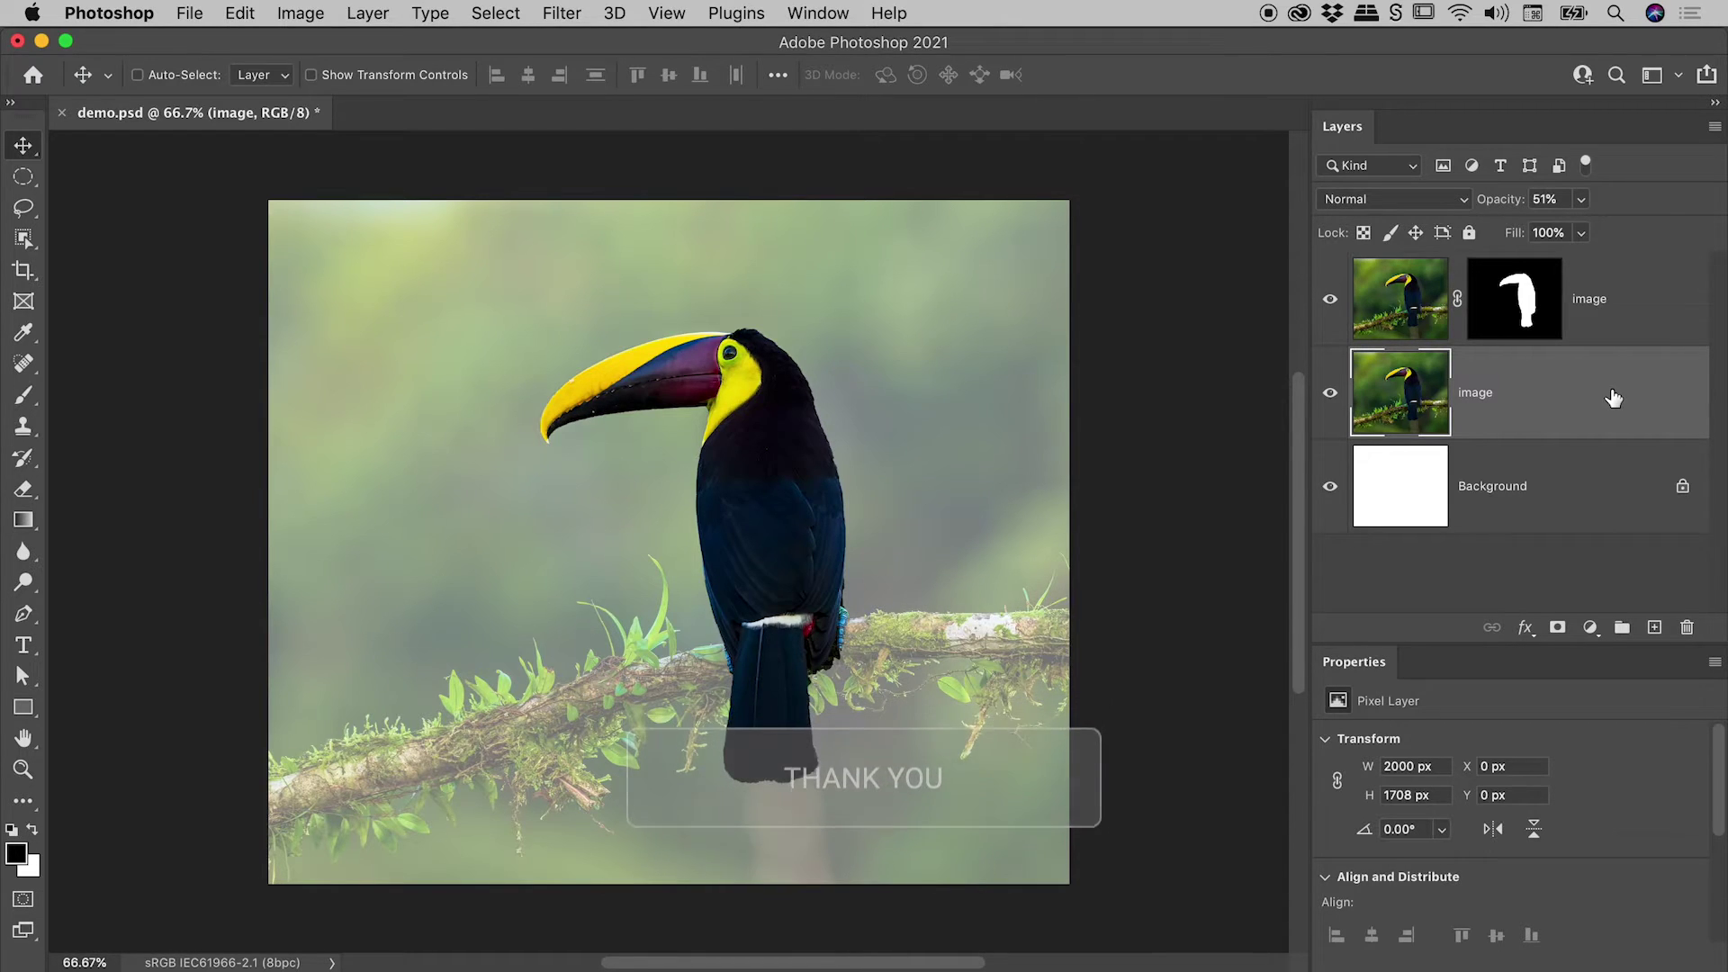
{"action": "left_click_drag", "start_coordinate": [1516, 387], "coordinate": [1696, 626]}
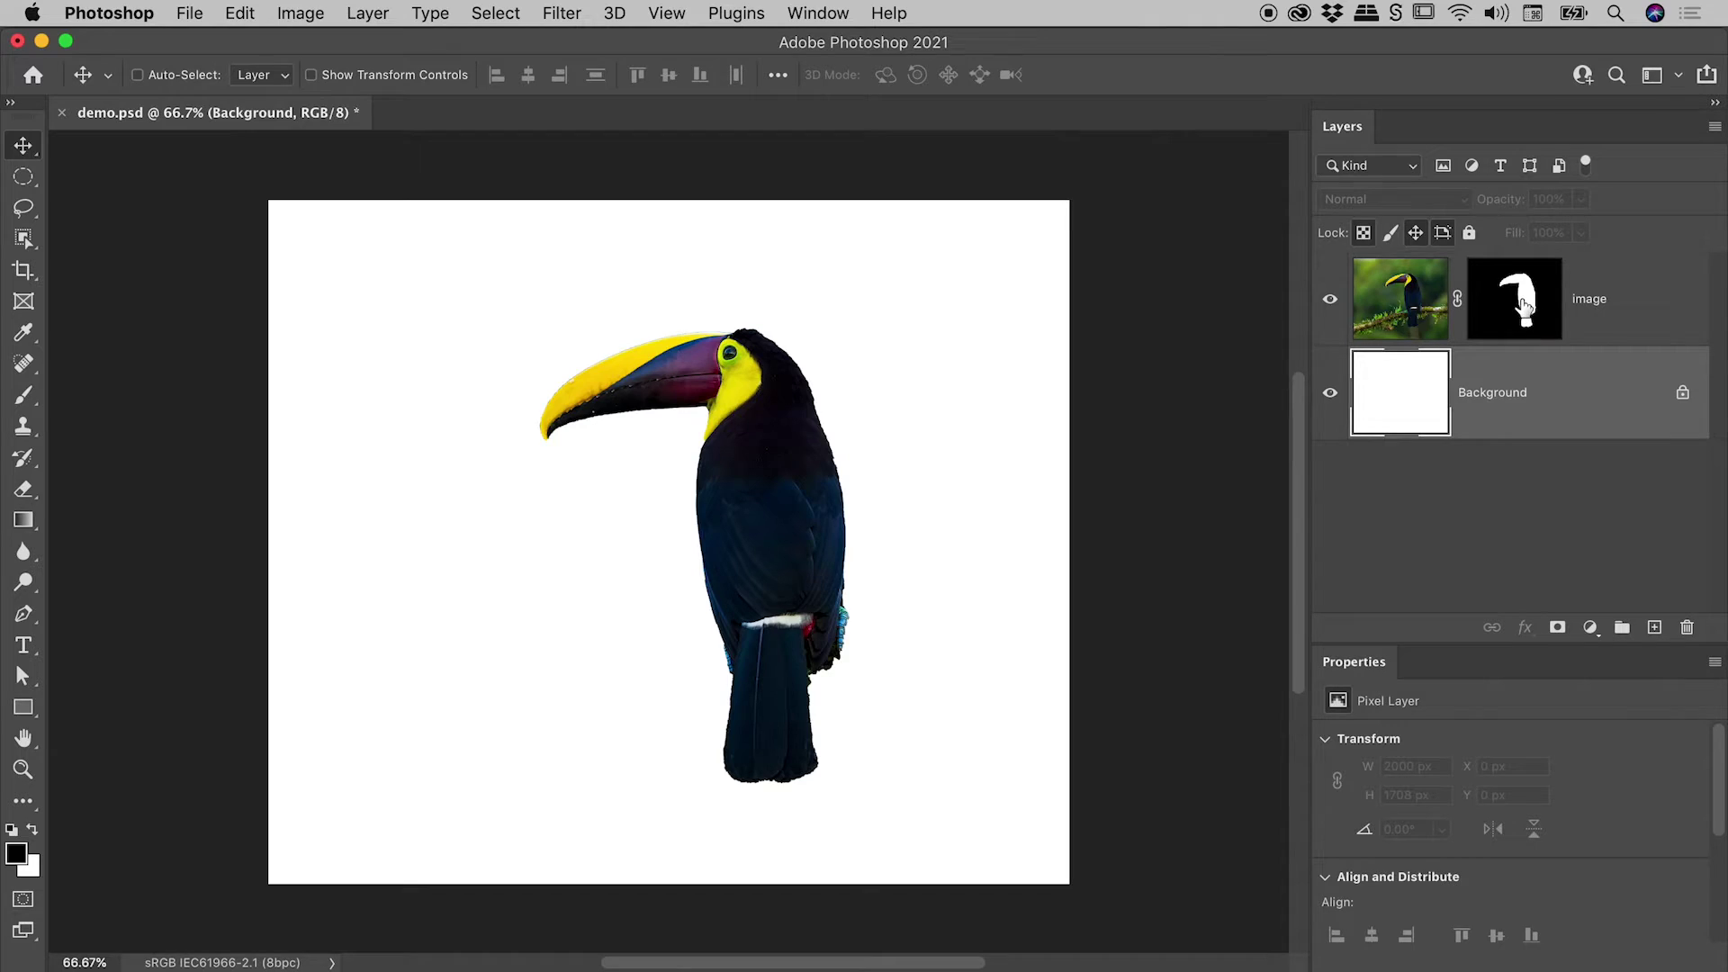
Step: Lower the toucan layer mask's Density to 52% so the background shows faintly
{"action": "left_click", "coordinate": [1523, 303]}
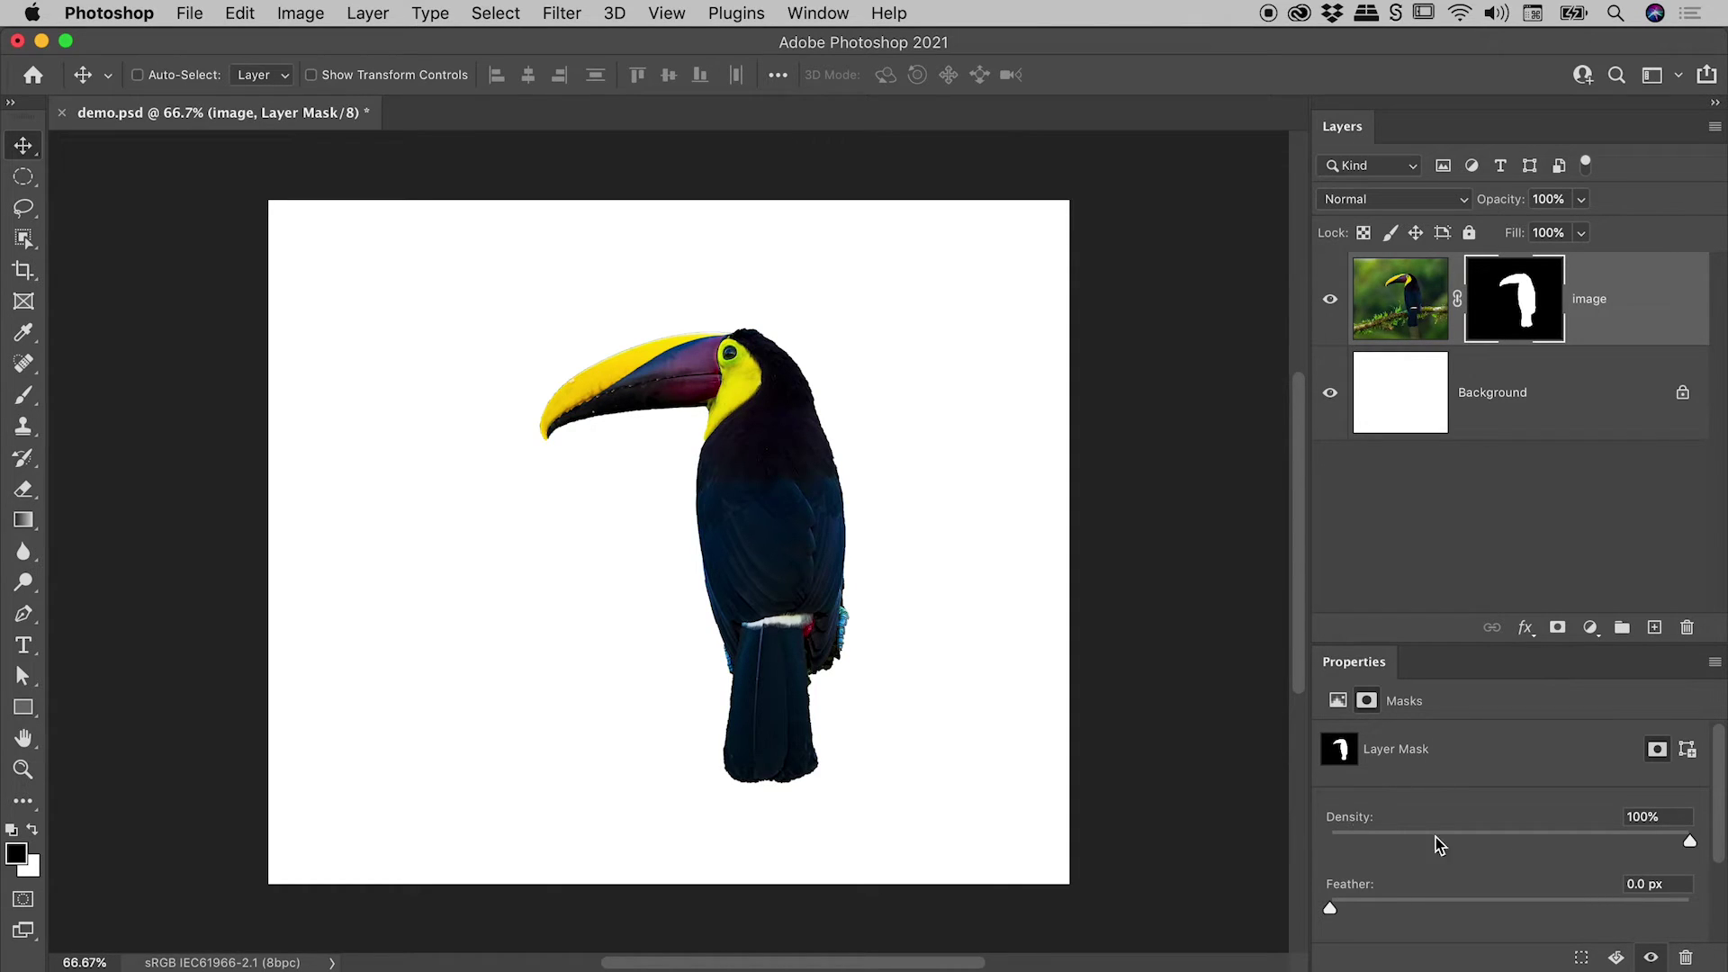
{"action": "left_click_drag", "start_coordinate": [1688, 841], "coordinate": [1519, 848]}
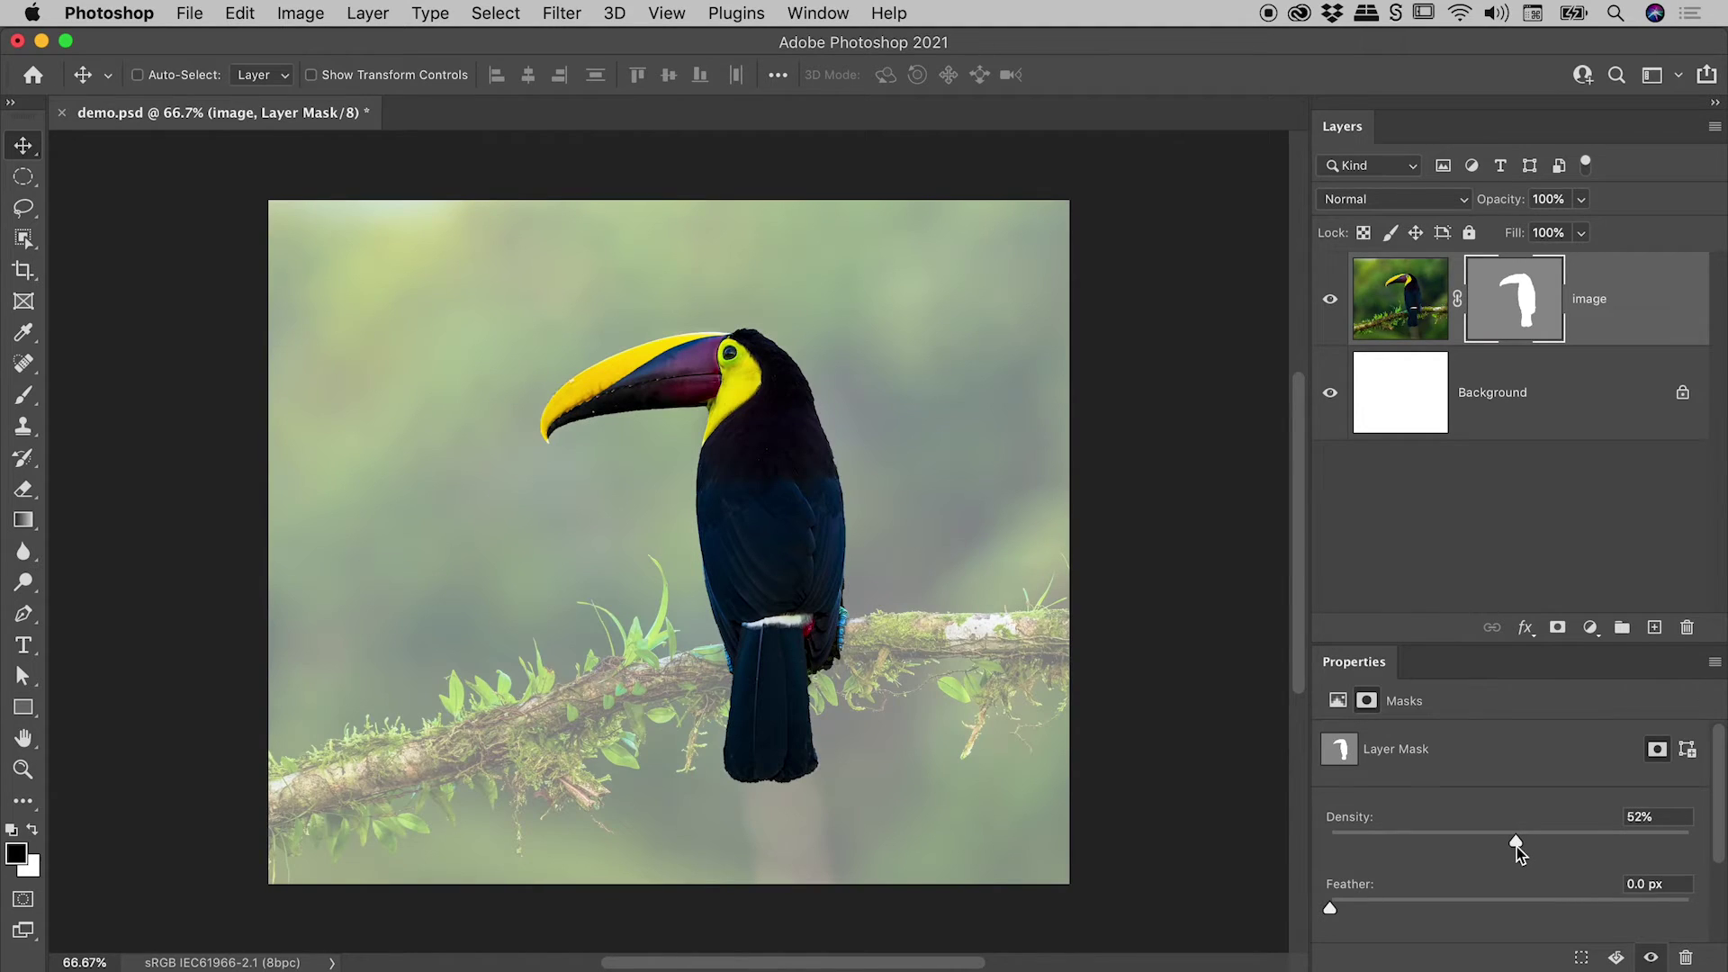